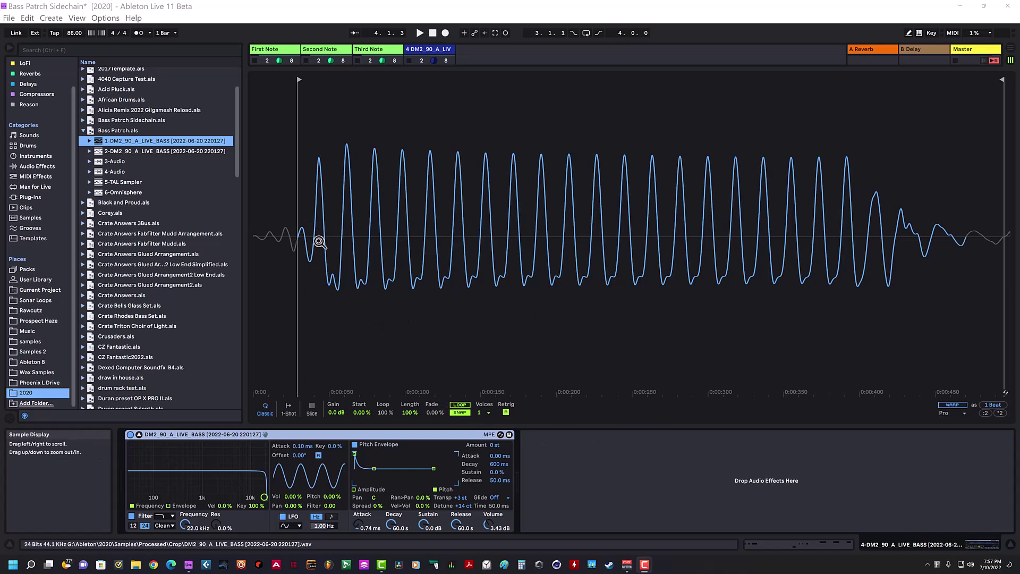
Zoom deep into the start of the bass sample's waveform in Simpler, then back out.
mouse_move(285, 136)
left_mouse_down()
mouse_move(286, 434)
mouse_move(285, 136)
left_mouse_up()
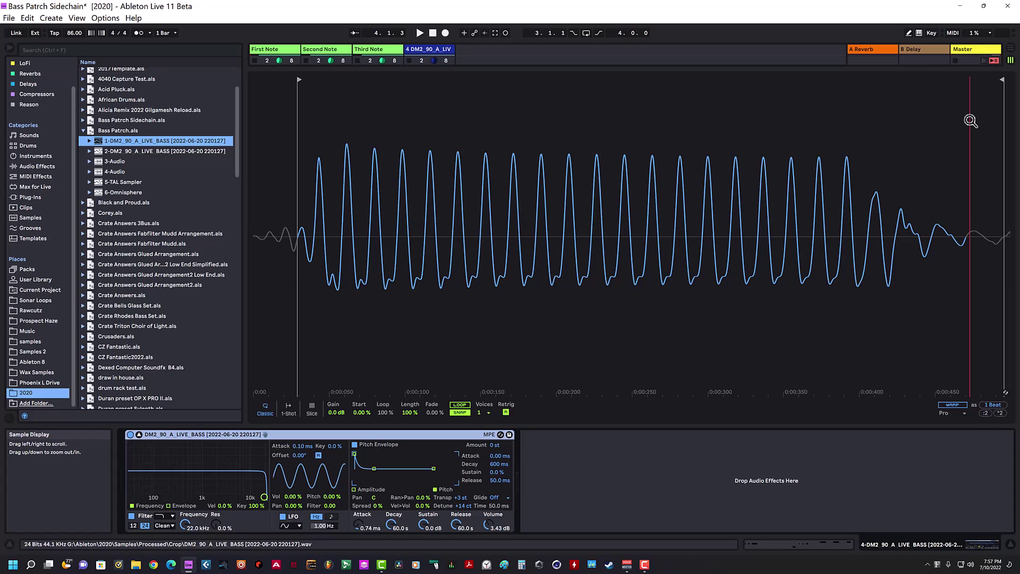
left_click_drag(970, 121, 979, 95)
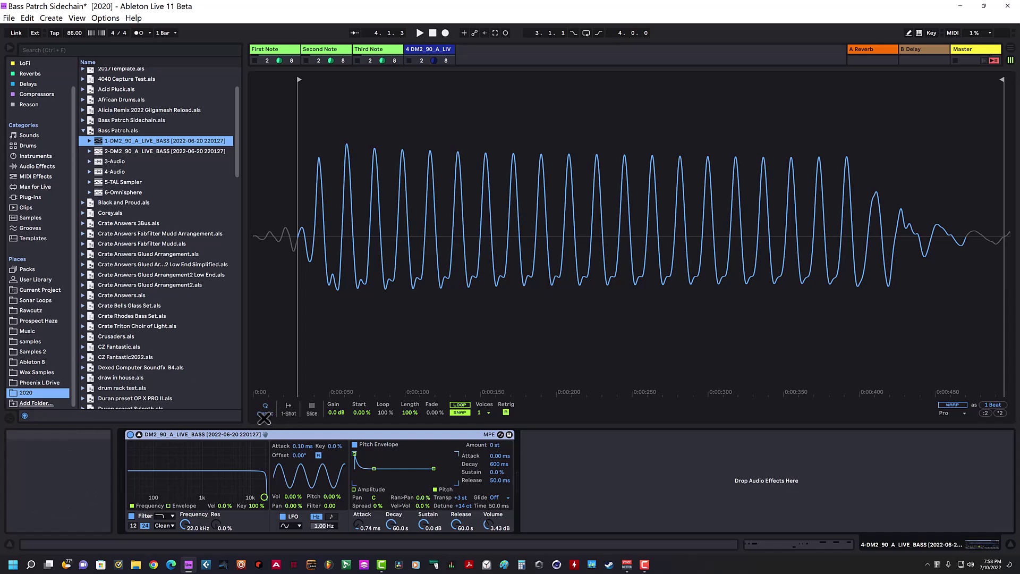
Switch the DM2_90_A_LIVE_BASS sample to 1-Shot playback, then back to Classic.
left_click(285, 405)
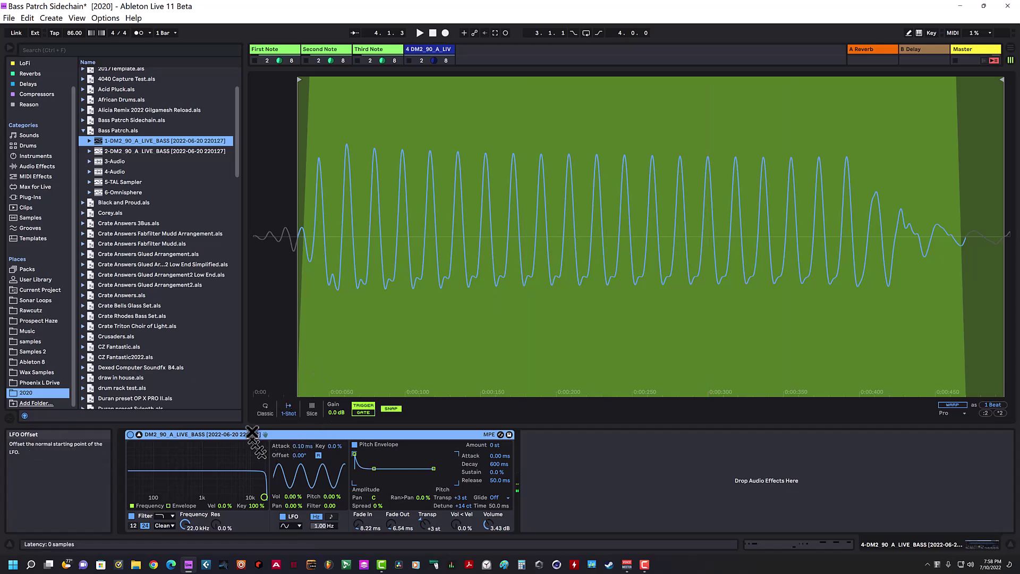
left_click(261, 408)
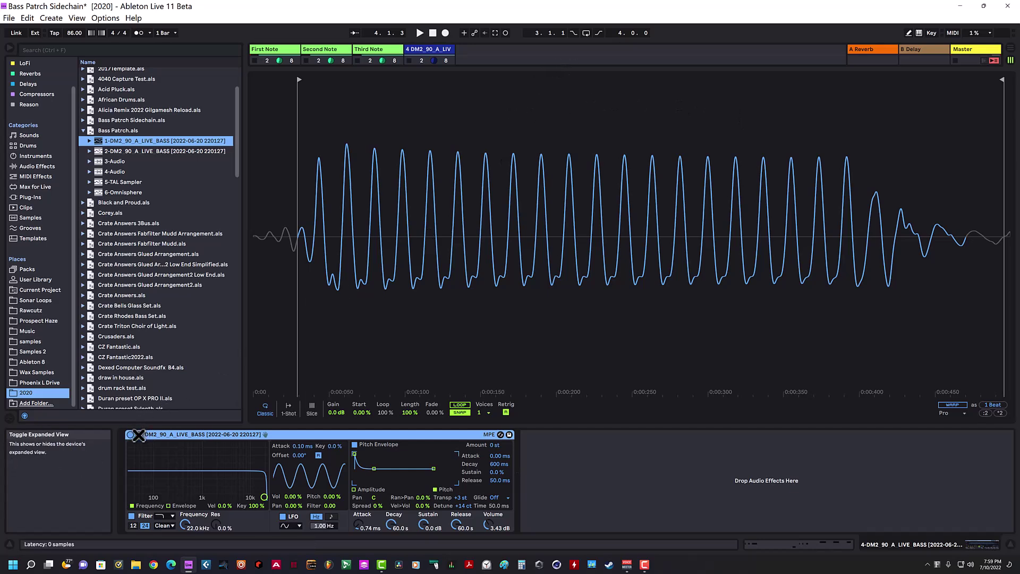
Return to Session View and show the bass clip's MIDI notes in an enlarged note editor.
left_click(138, 435)
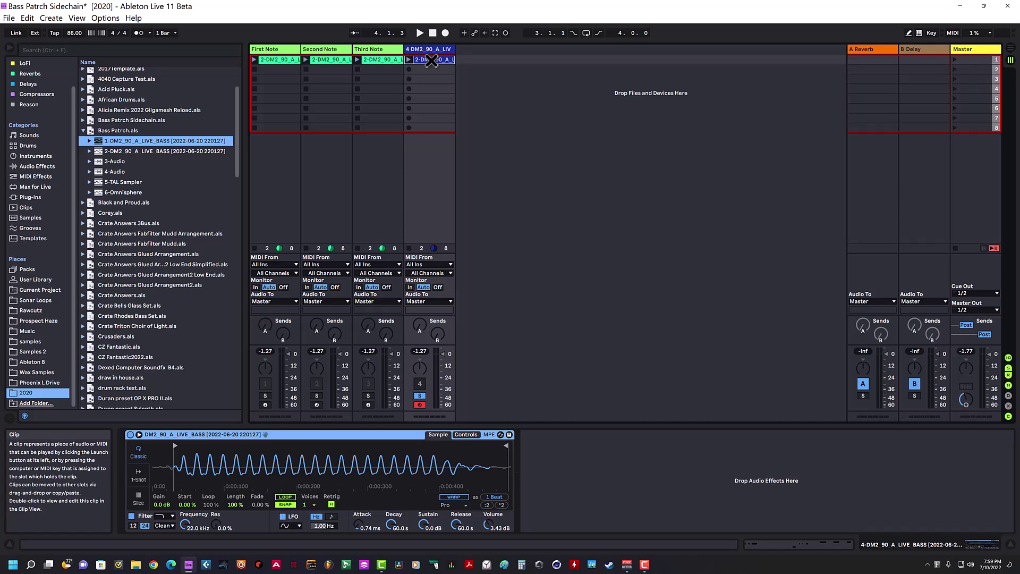
key("shift+Tab")
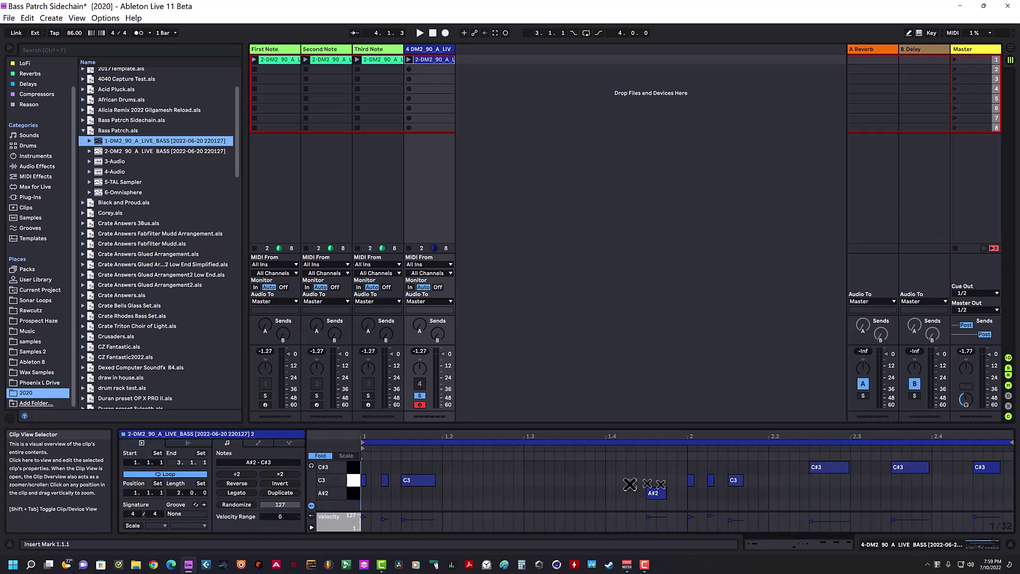
left_click_drag(562, 423, 607, 280)
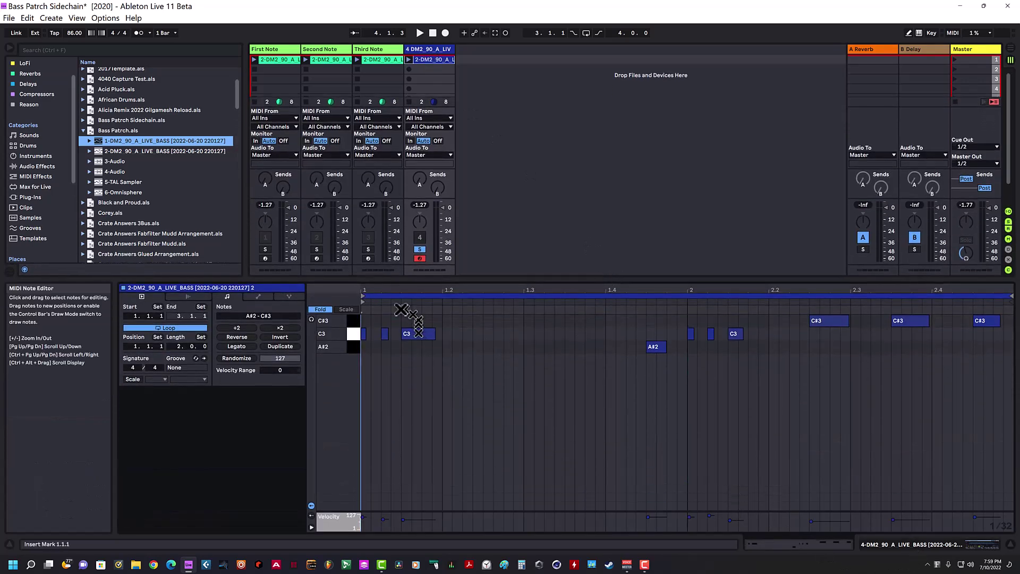
Play the bass clip, restart it from the top, then bring back track 4's Simpler.
left_click(406, 59)
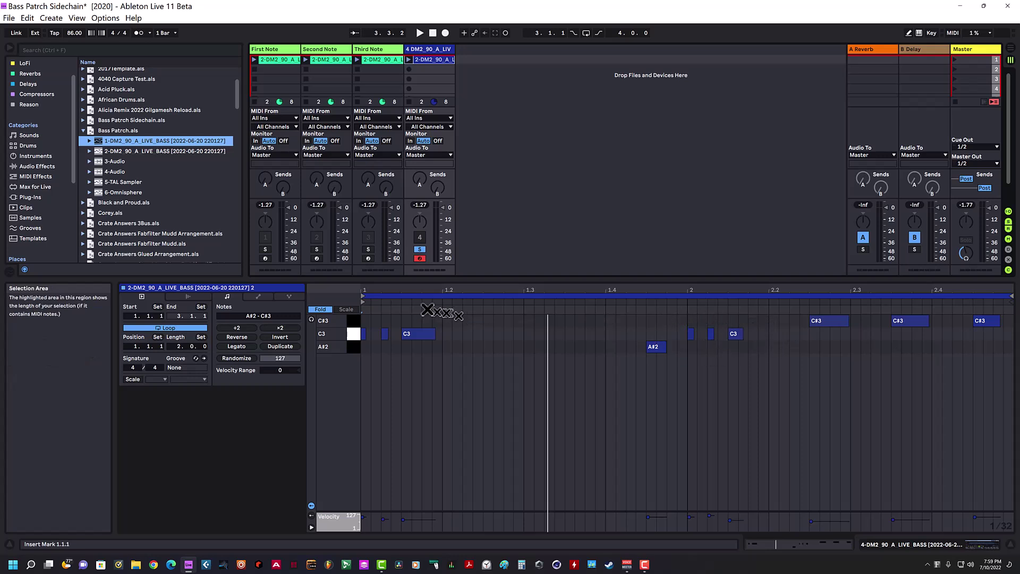
key("space")
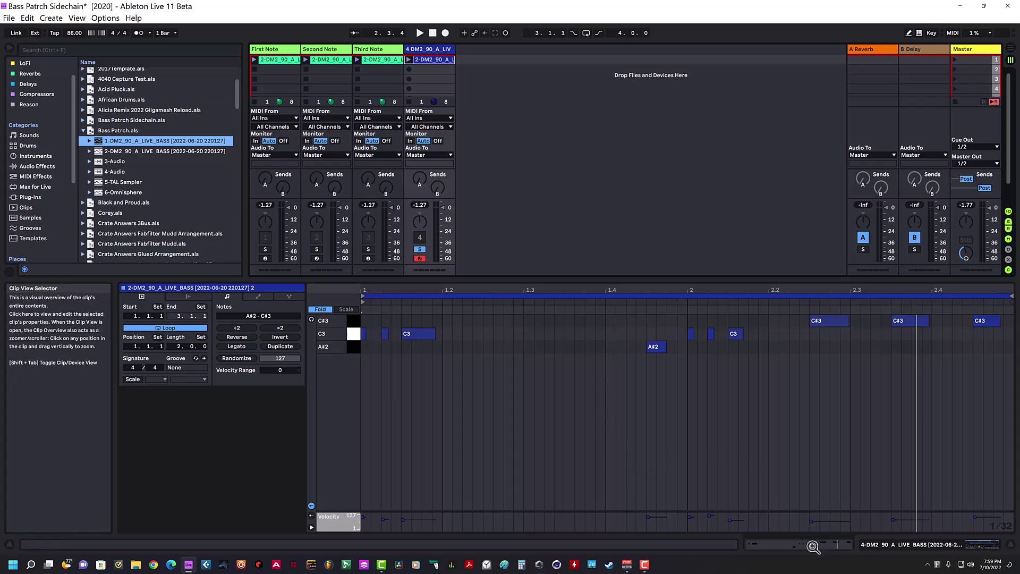
left_click(897, 544)
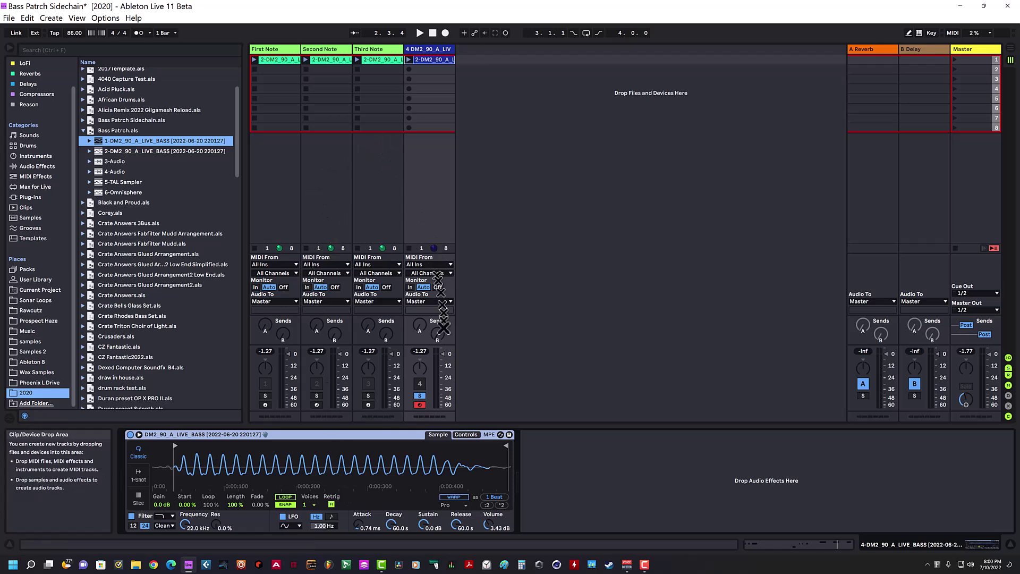
Unsolo track 4 and check which Note track sidechains each First, Second and Third Note compressor.
left_click(420, 396)
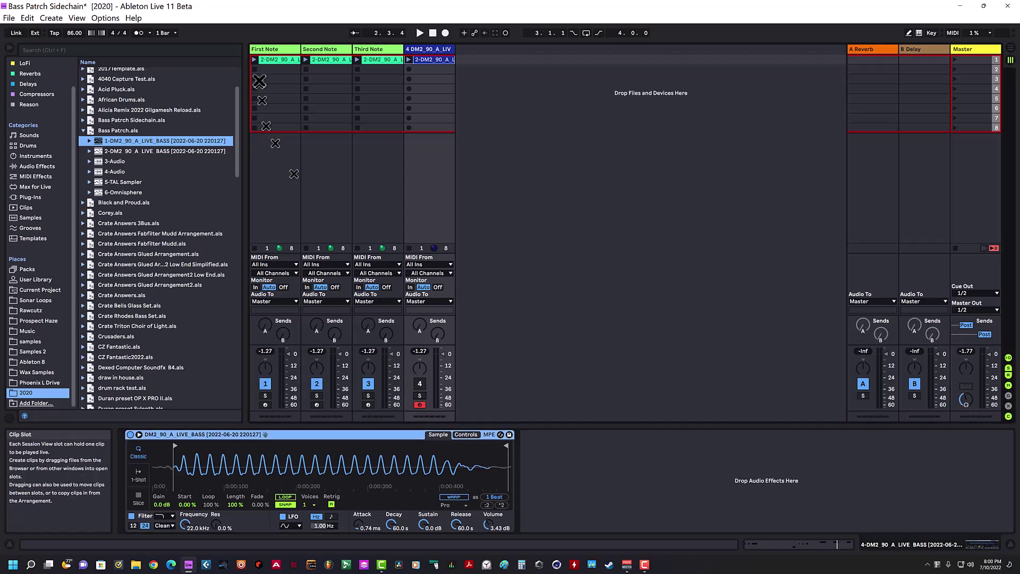
left_click(268, 209)
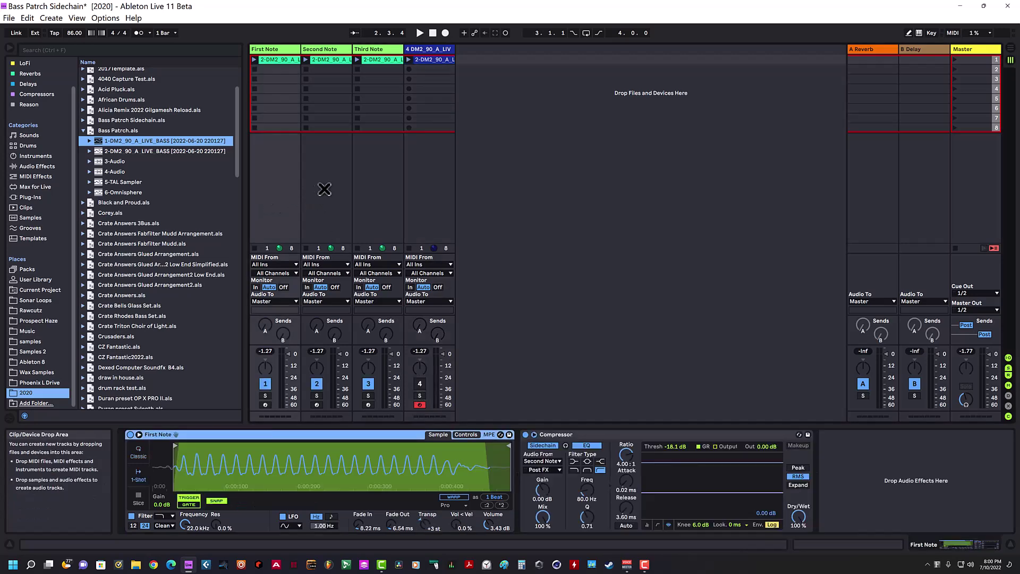
left_click(332, 187)
left_click(370, 176)
left_click(269, 184)
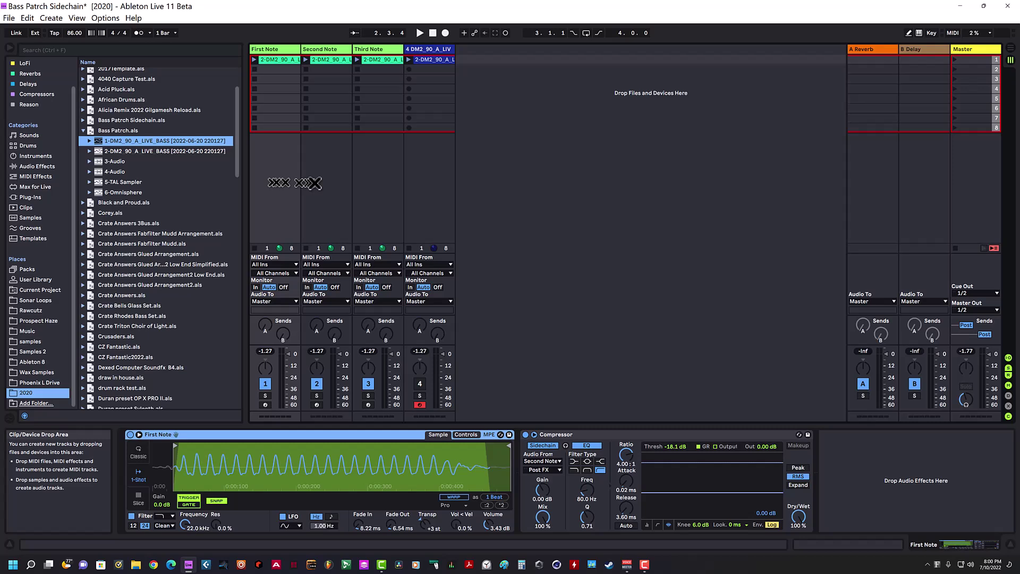
left_click(318, 182)
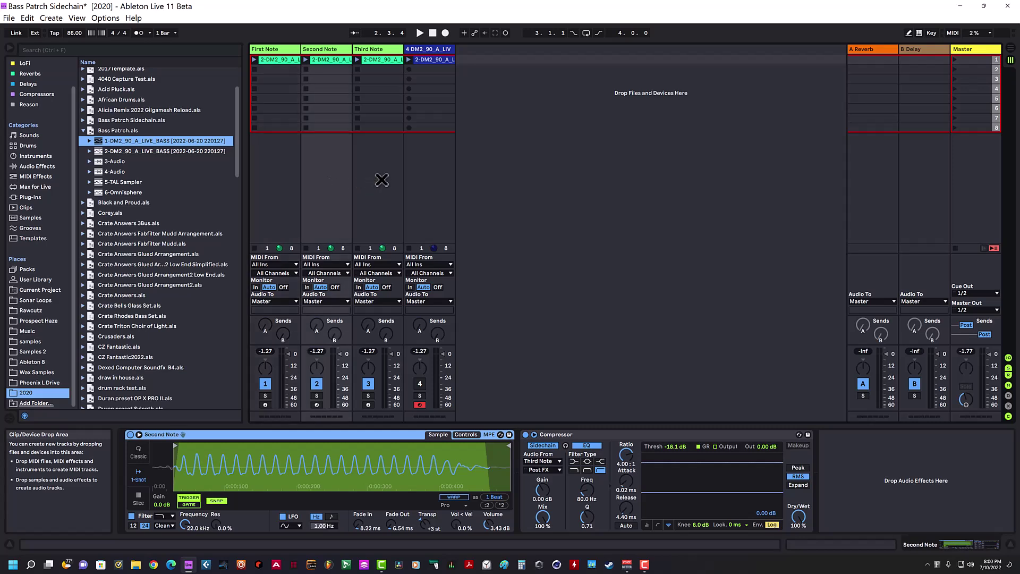
left_click(372, 179)
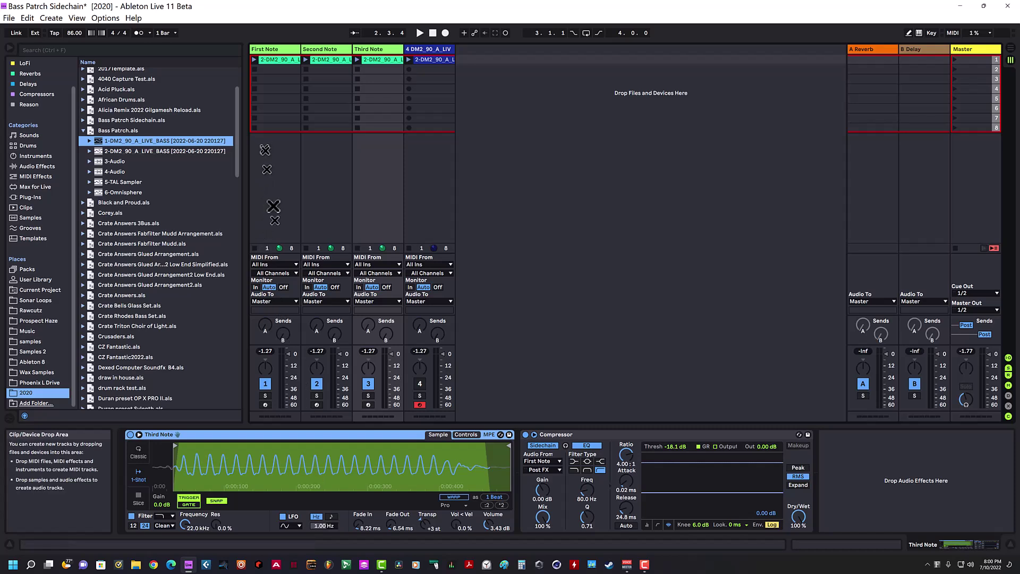
left_click(299, 219)
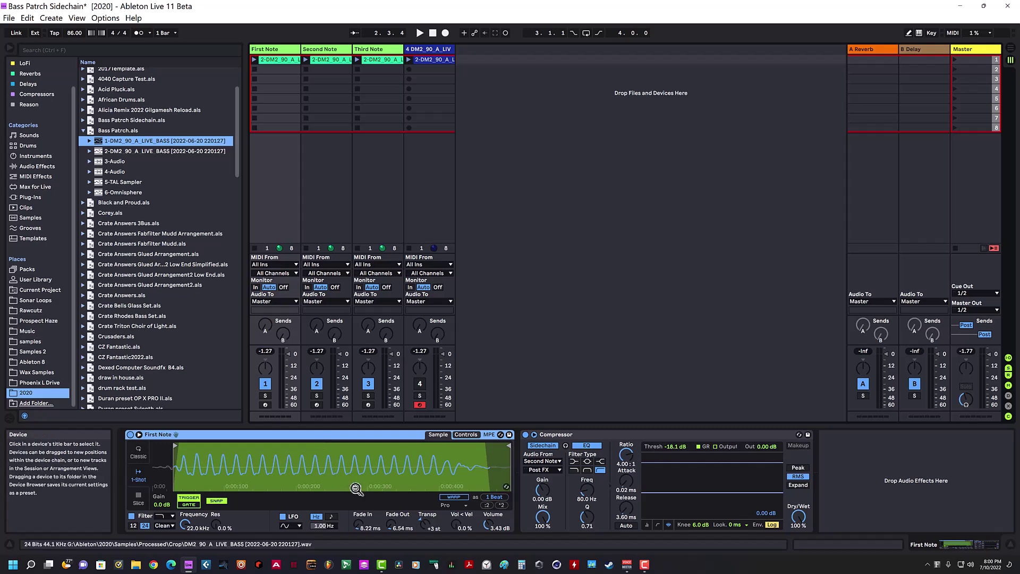
left_click(322, 165)
left_click(364, 165)
Compare the First, Second and Third Note clips' notes with track 4's full bass clip.
left_click(287, 63)
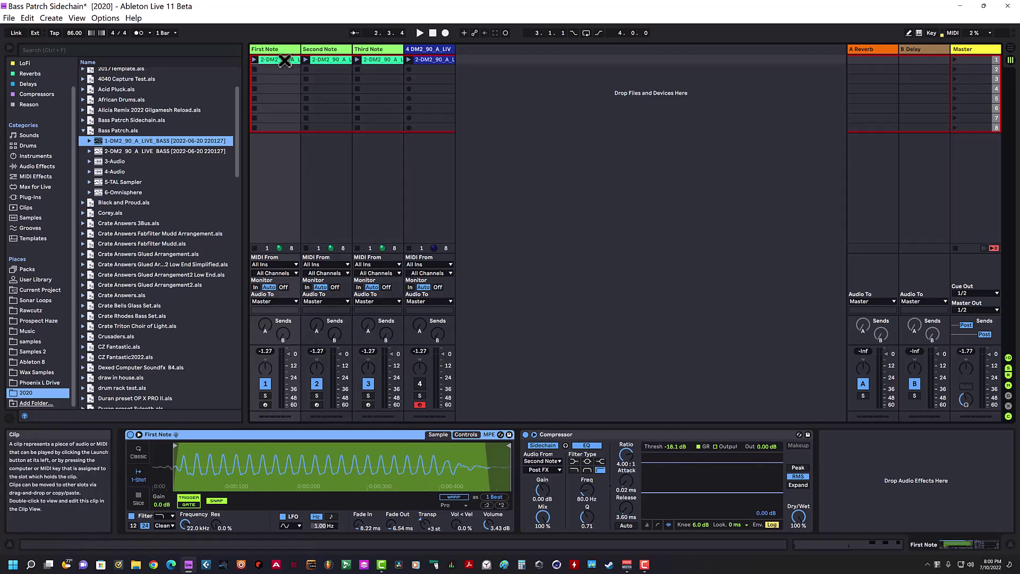
key("shift+Tab")
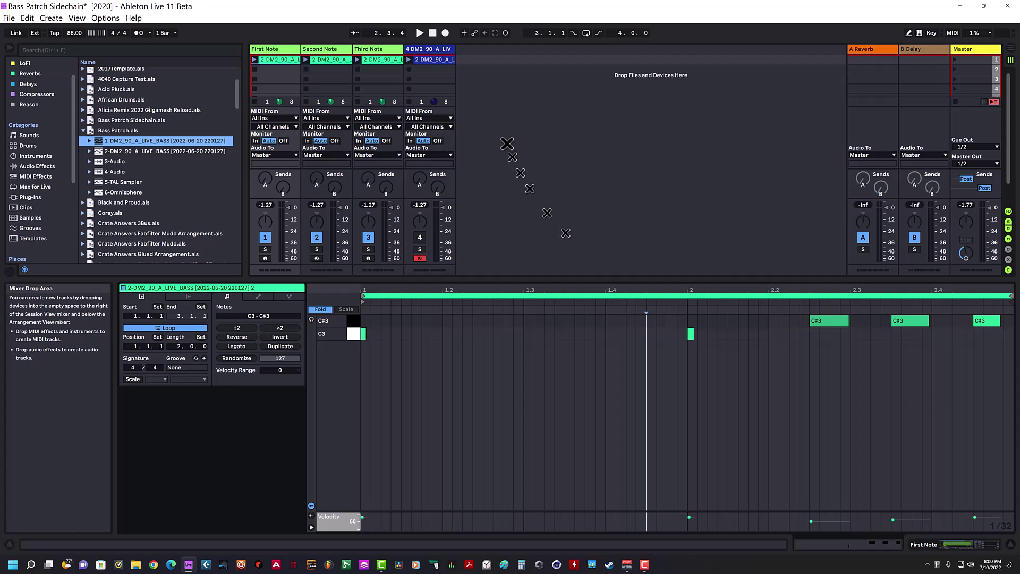
left_click(431, 60)
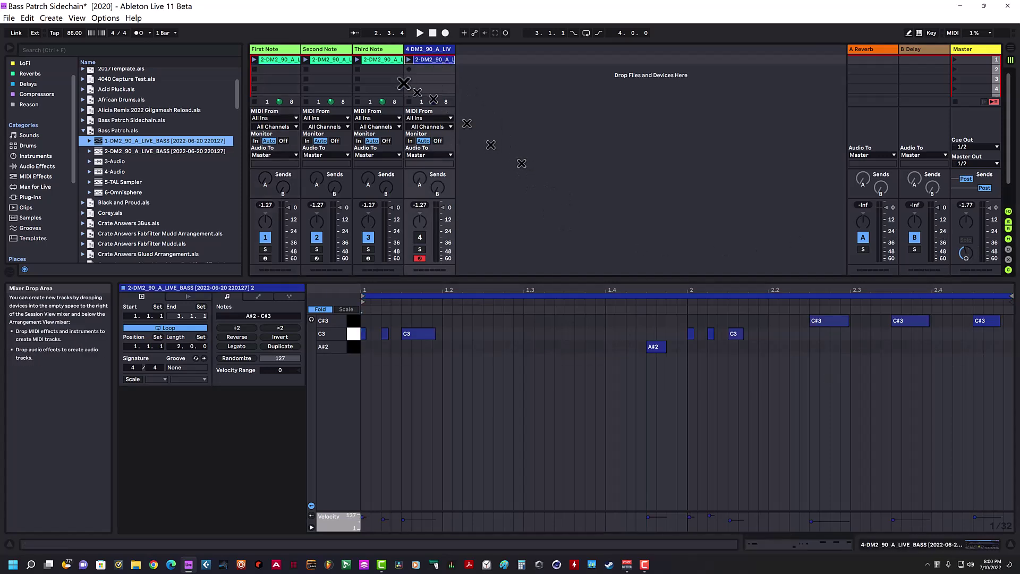
left_click(274, 59)
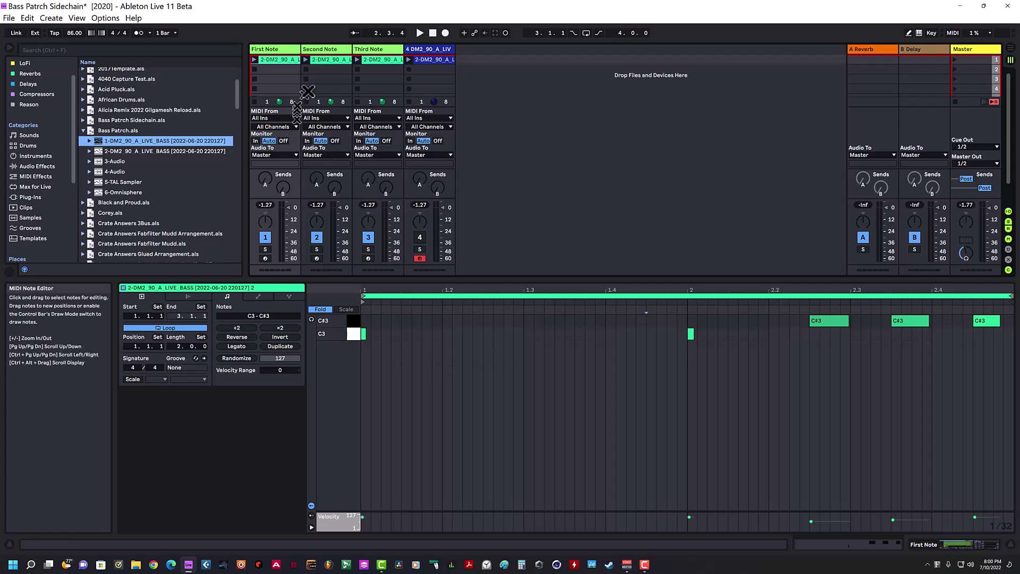
left_click(325, 60)
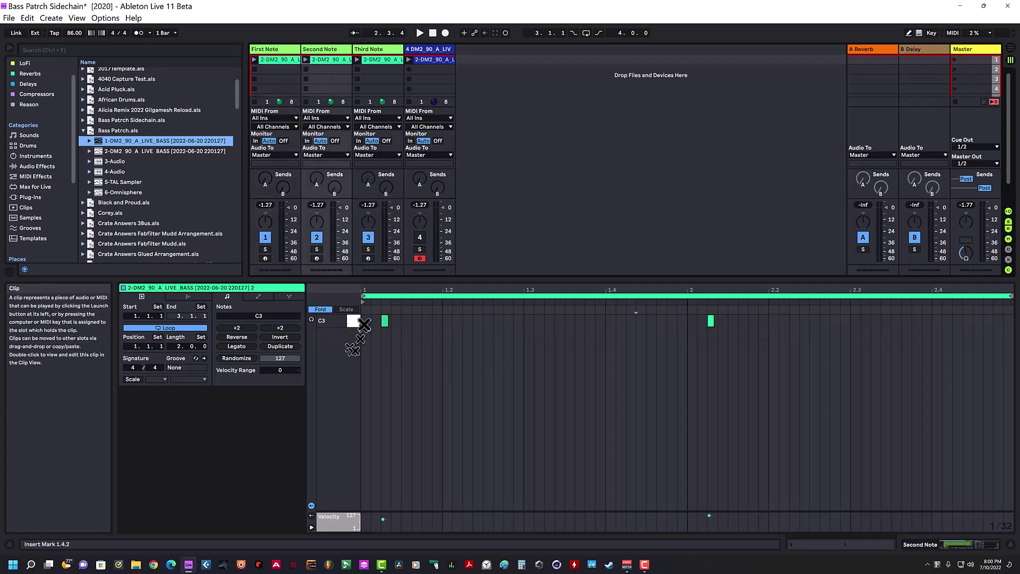
left_click(378, 59)
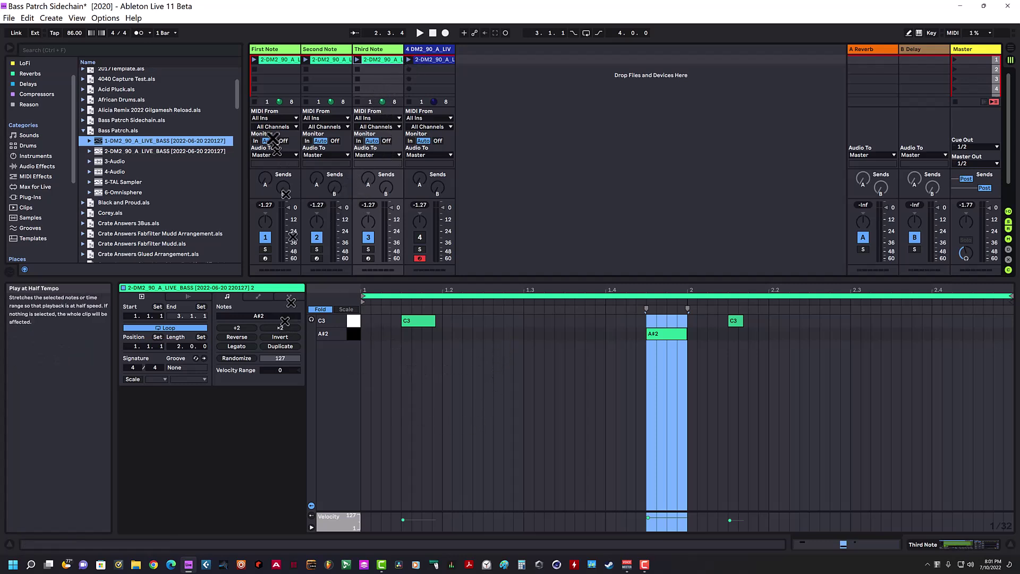
left_click(272, 62)
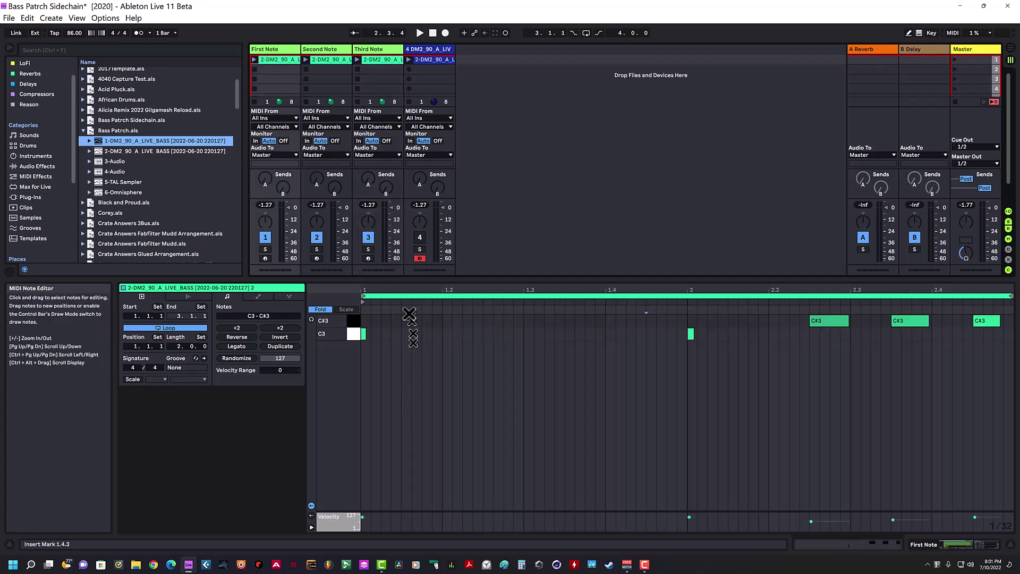
Solo and play the original bass clip, then launch Scene 1 to play the split Note tracks.
left_click(420, 249)
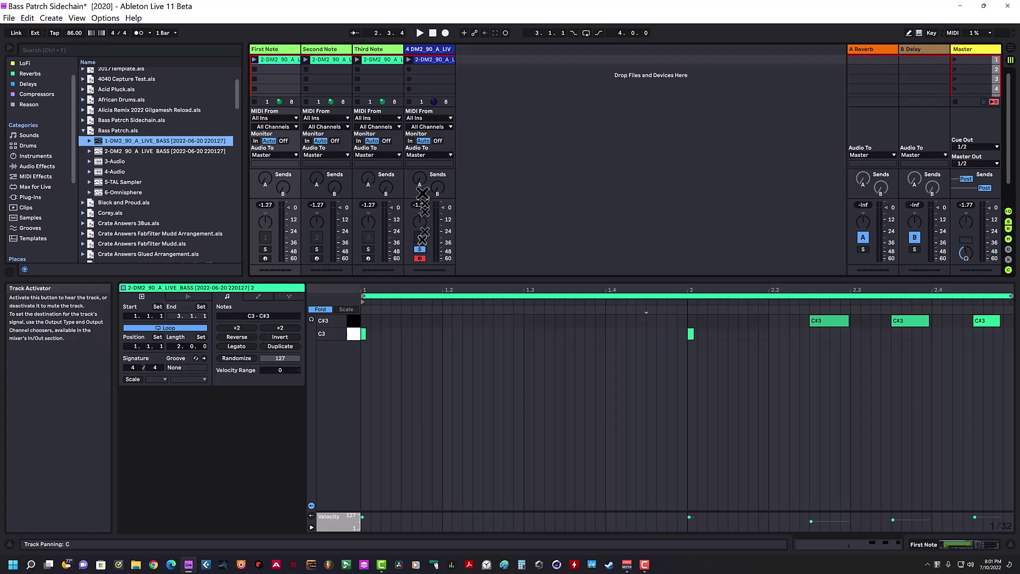
left_click(409, 59)
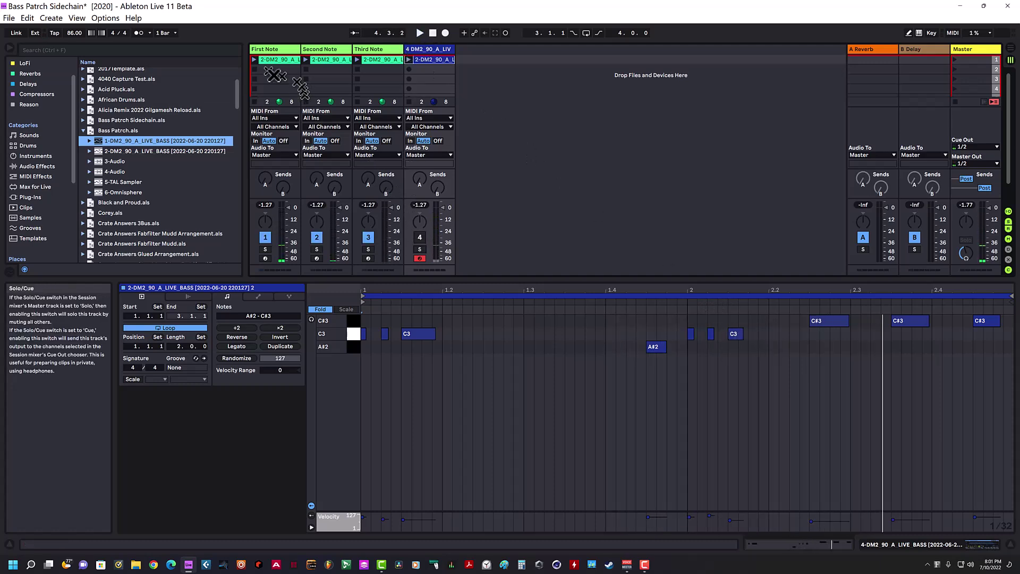
left_click(283, 59)
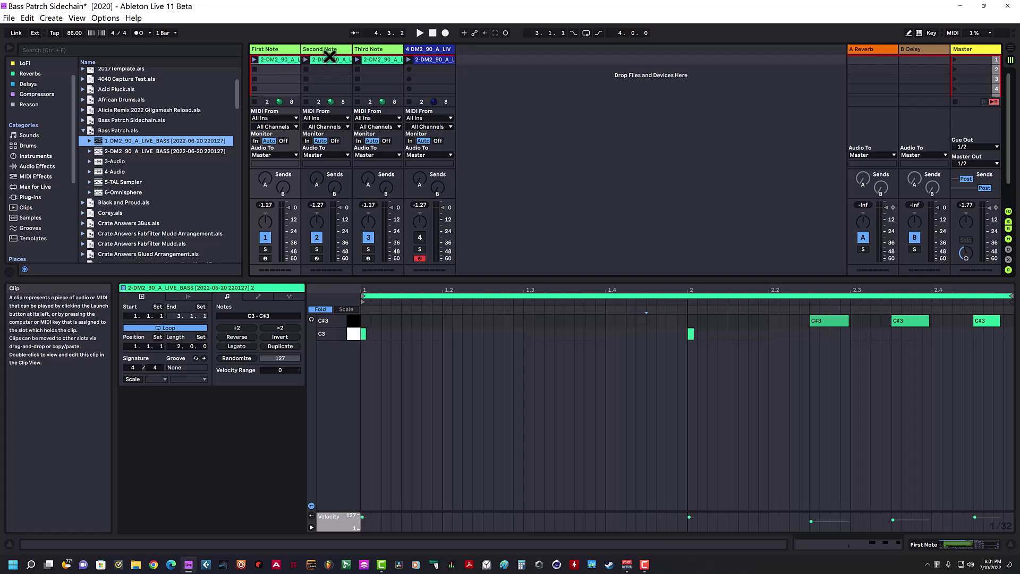
left_click(365, 60)
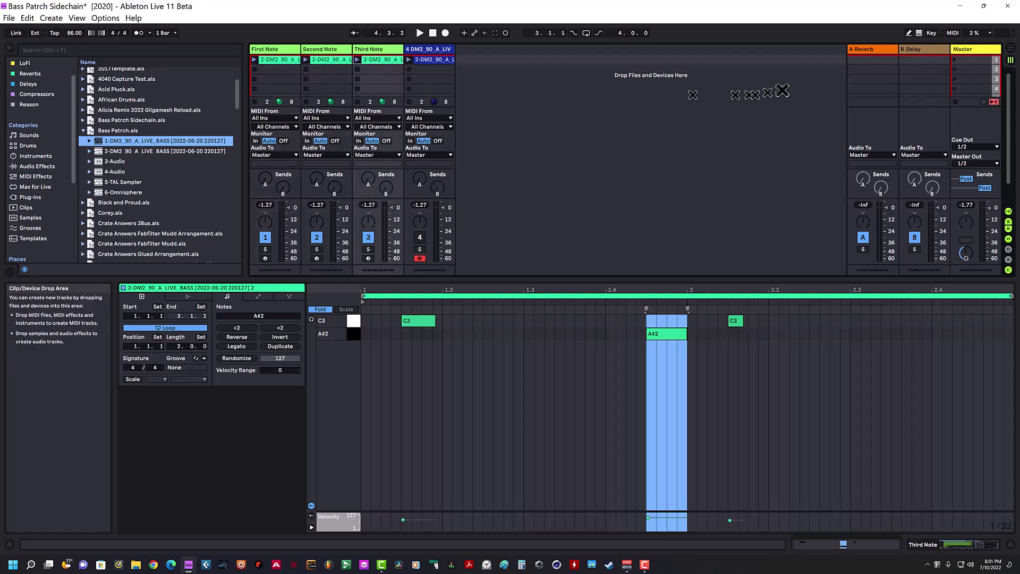
left_click(954, 60)
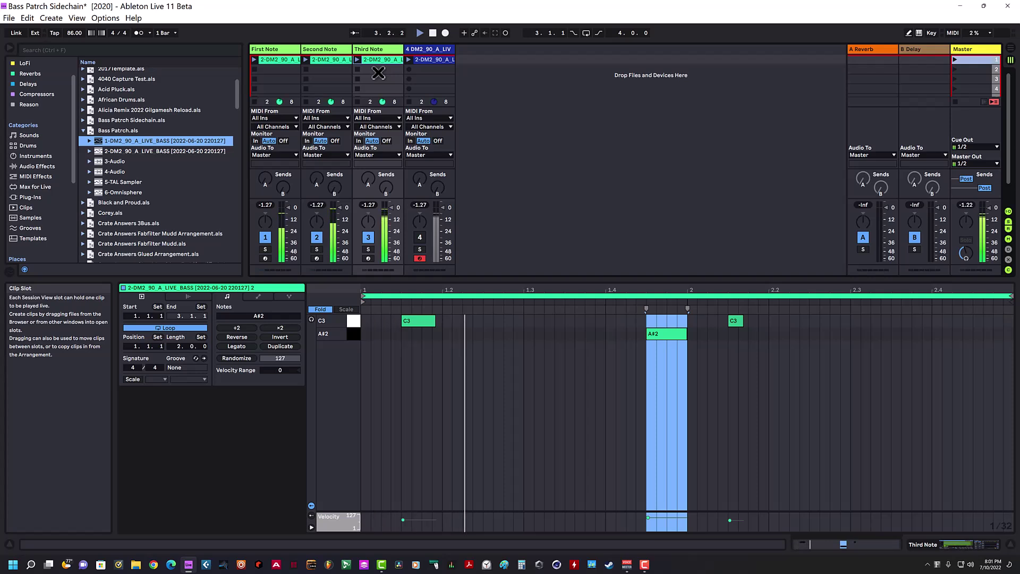
Stop playback, inspect each Note compressor's sidechain source, then show track 4's C3, C#3, A#2 notes.
left_click(434, 32)
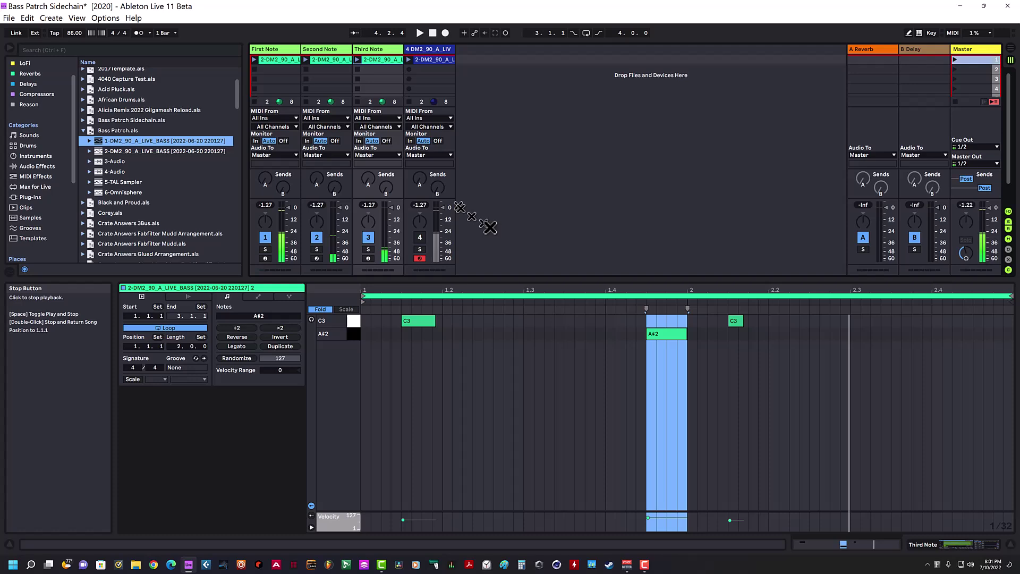
left_click(948, 547)
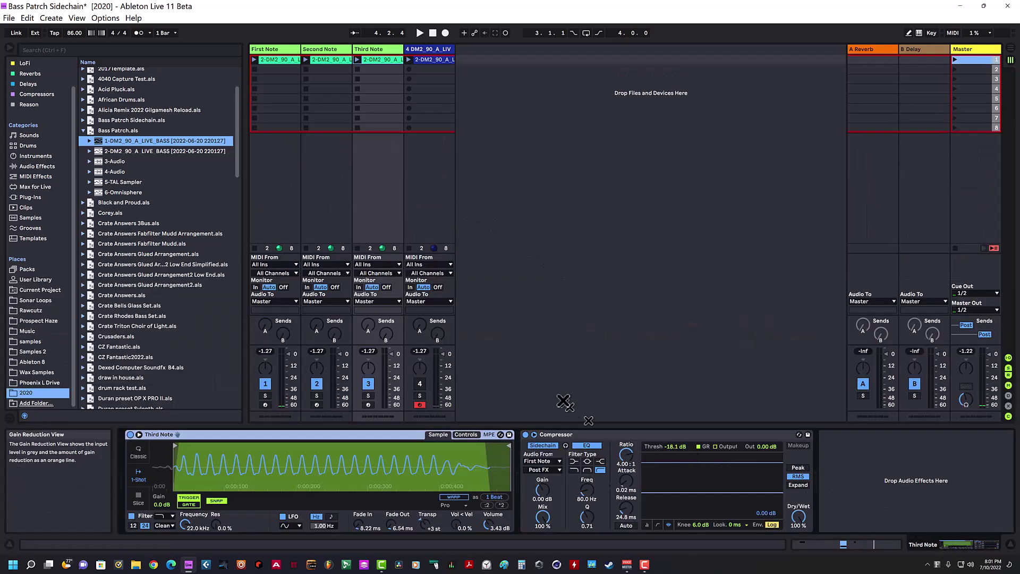
left_click(277, 219)
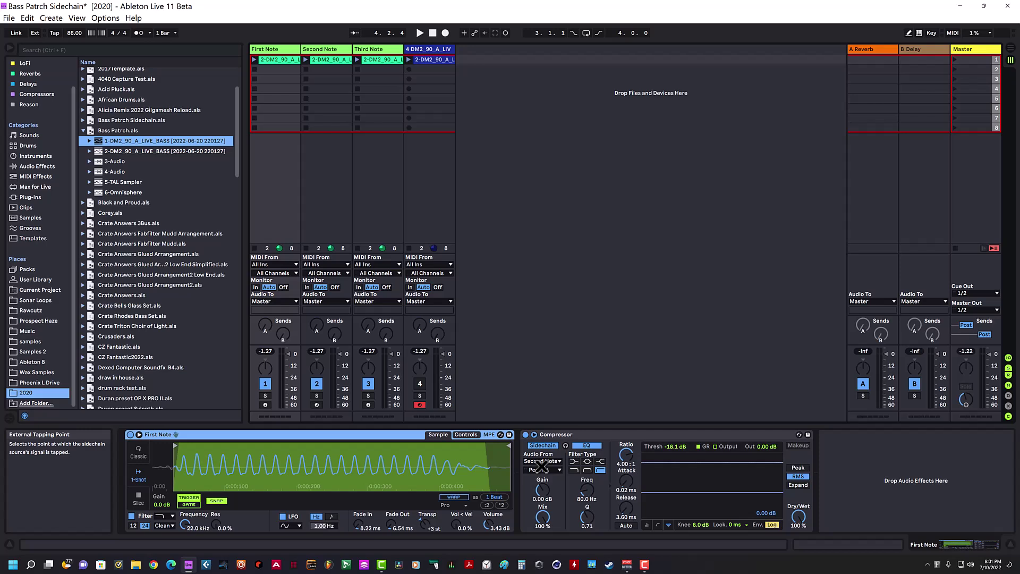
left_click(330, 208)
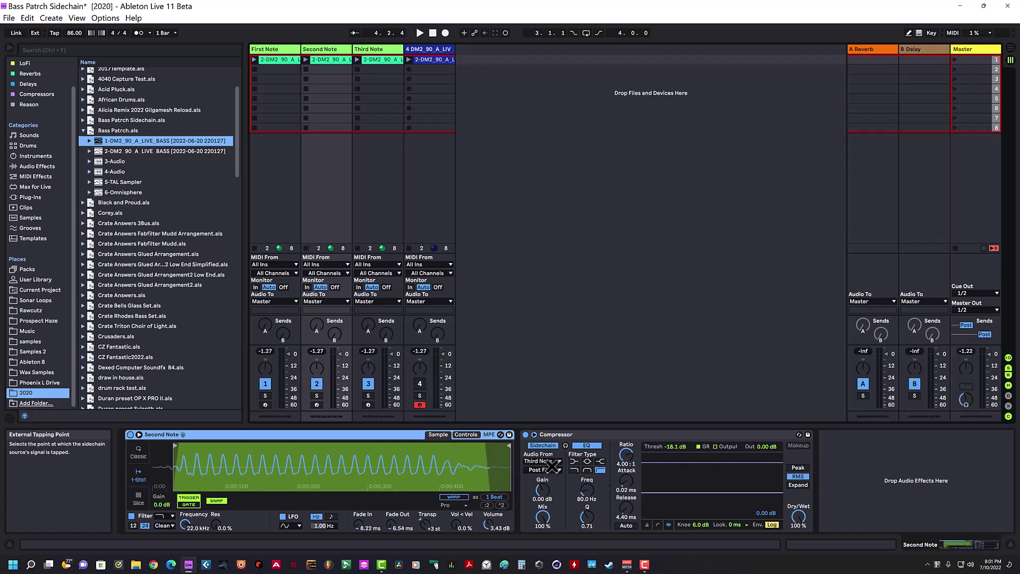
left_click(389, 186)
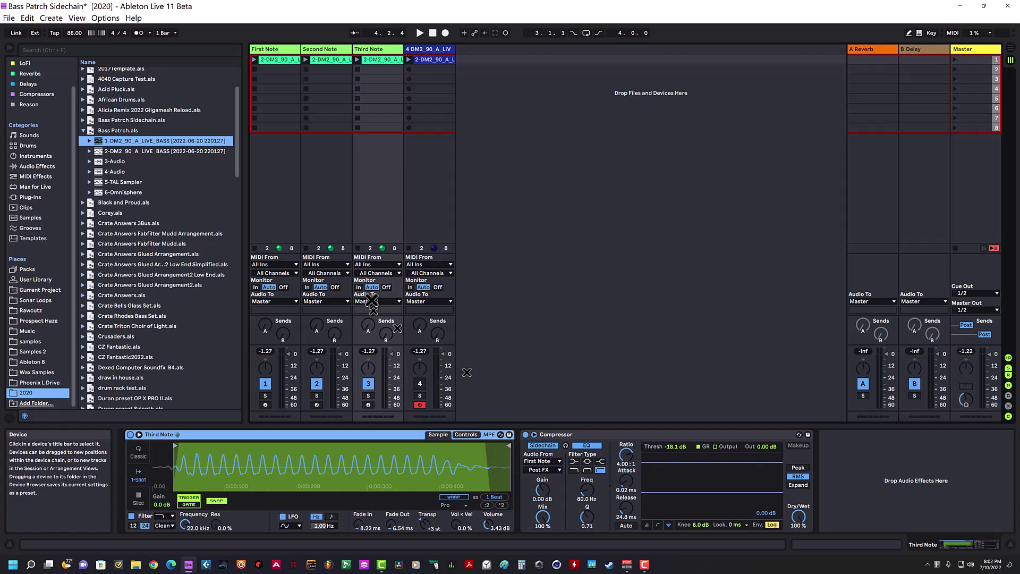
left_click(422, 60)
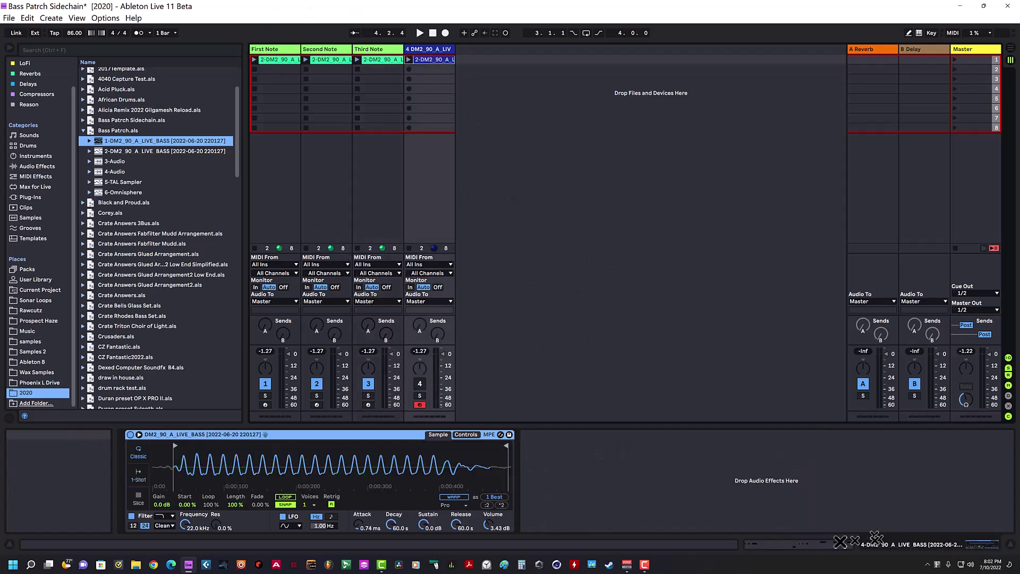
key("shift+Tab")
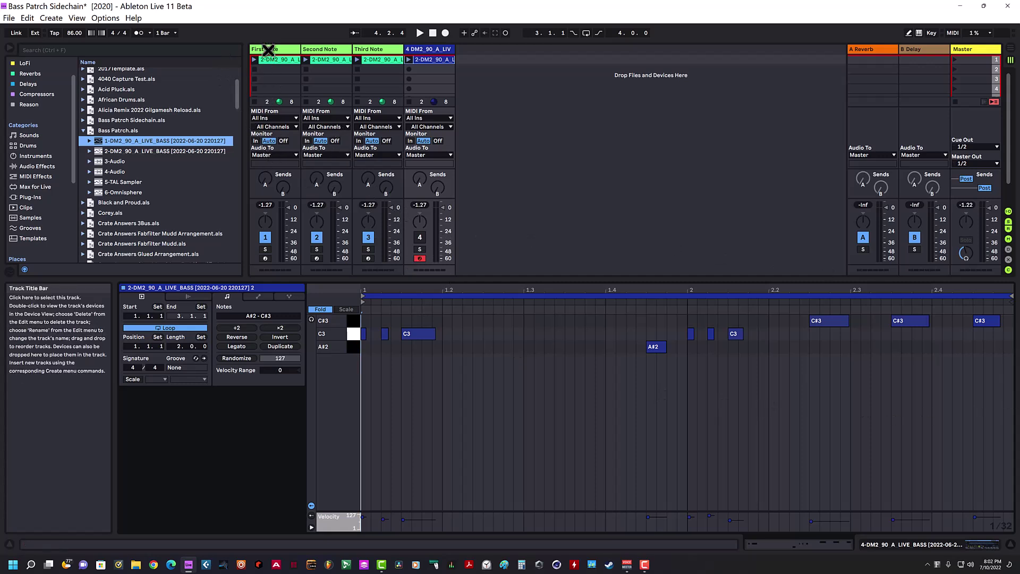
View the First, Second and Third Note clips' notes and launch Scene 1.
left_click(294, 49)
left_click(307, 50)
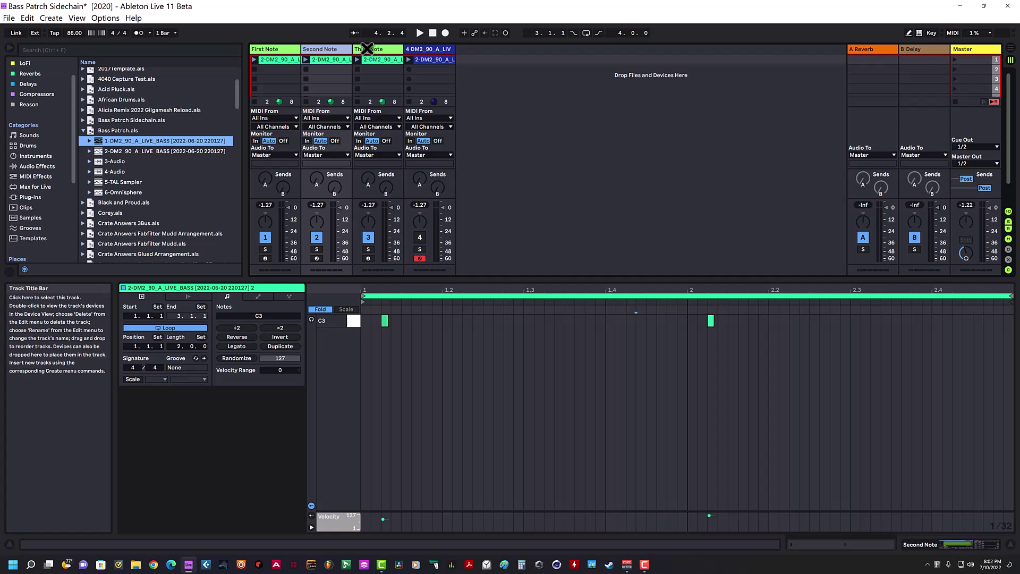
left_click(366, 49)
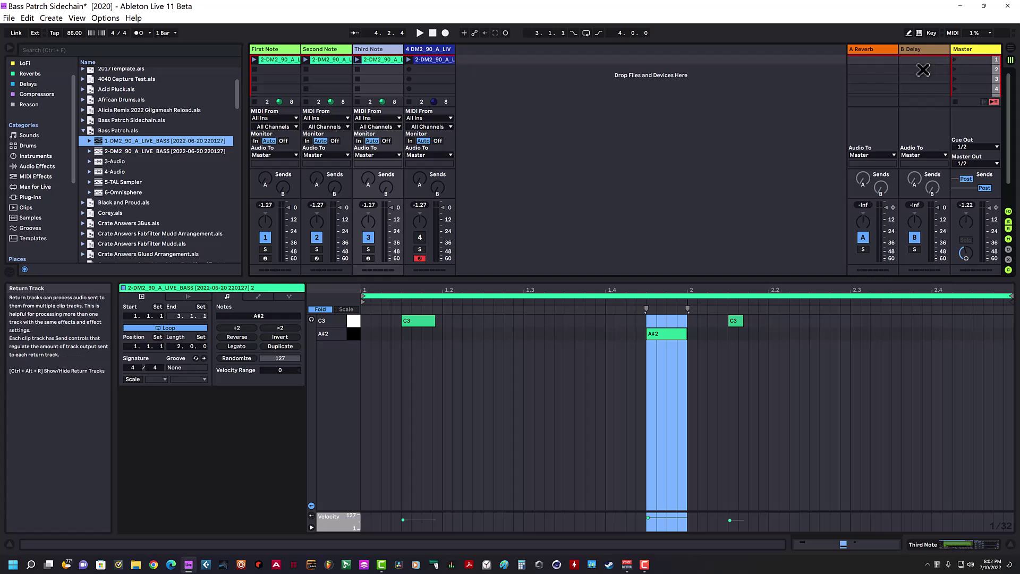
left_click(953, 59)
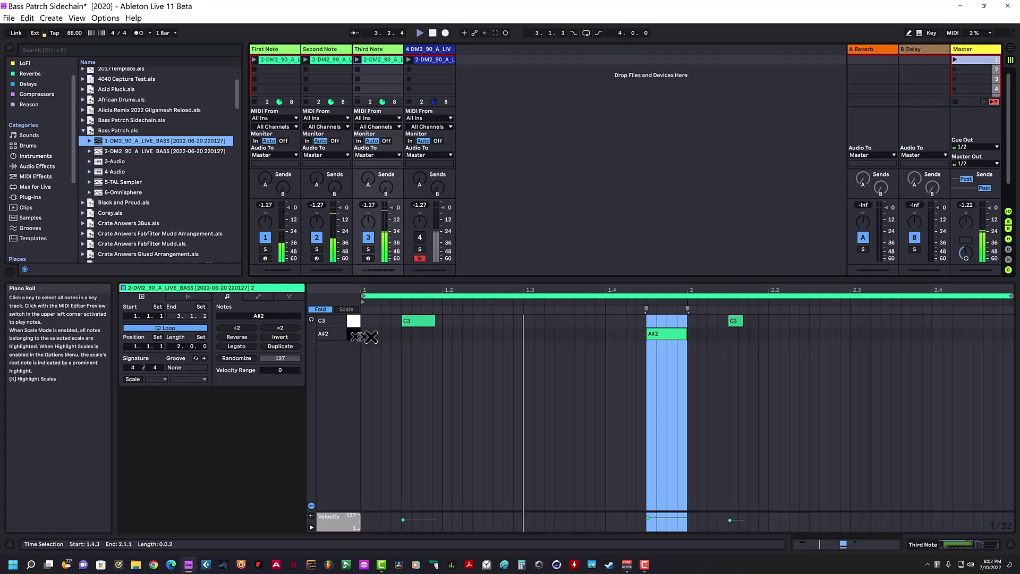
Toggle Solo on the original bass track during playback to compare, then stop and show its Simpler.
left_click(421, 249)
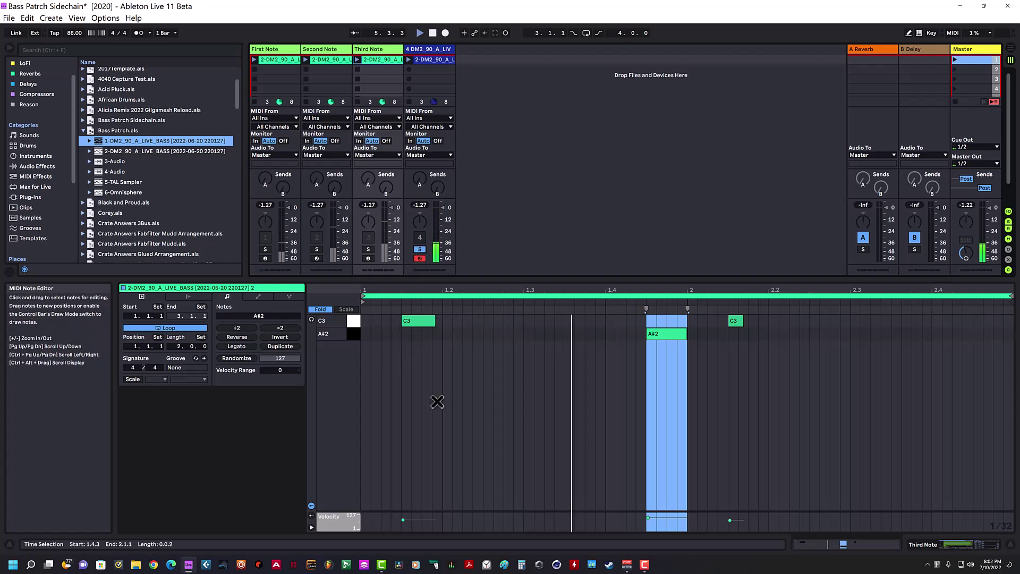
left_click(425, 63)
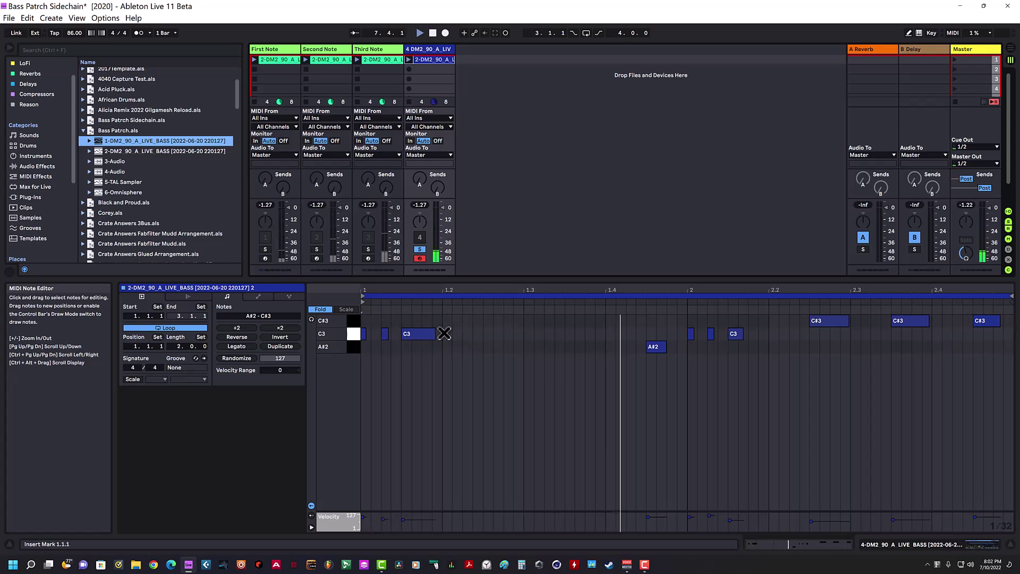
left_click(419, 249)
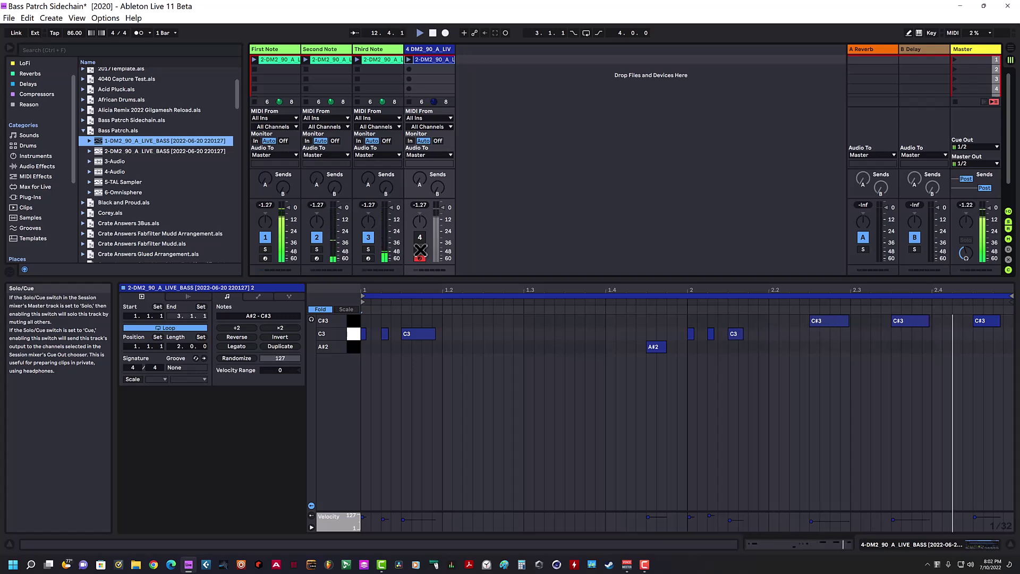
left_click(420, 250)
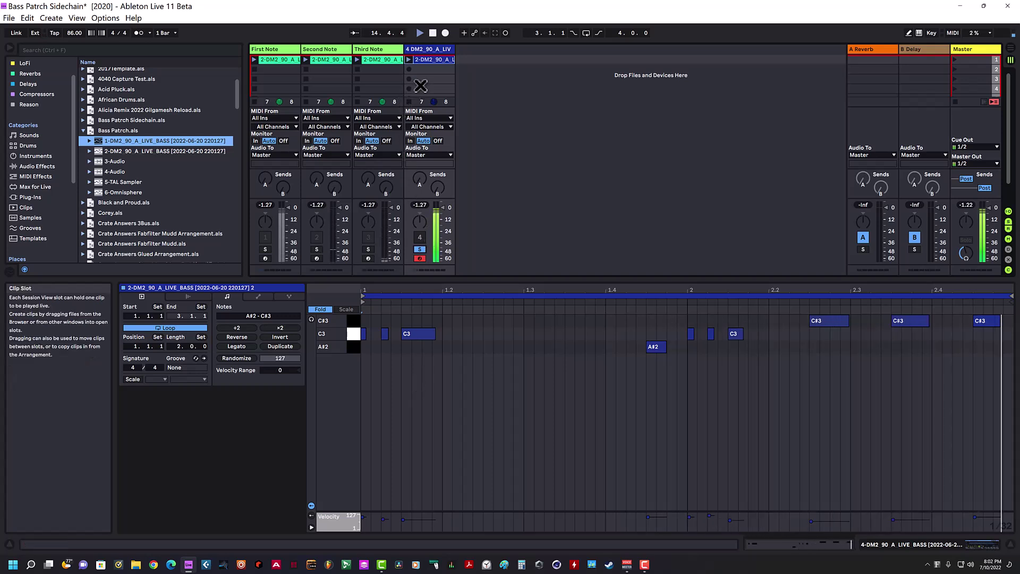
left_click(431, 33)
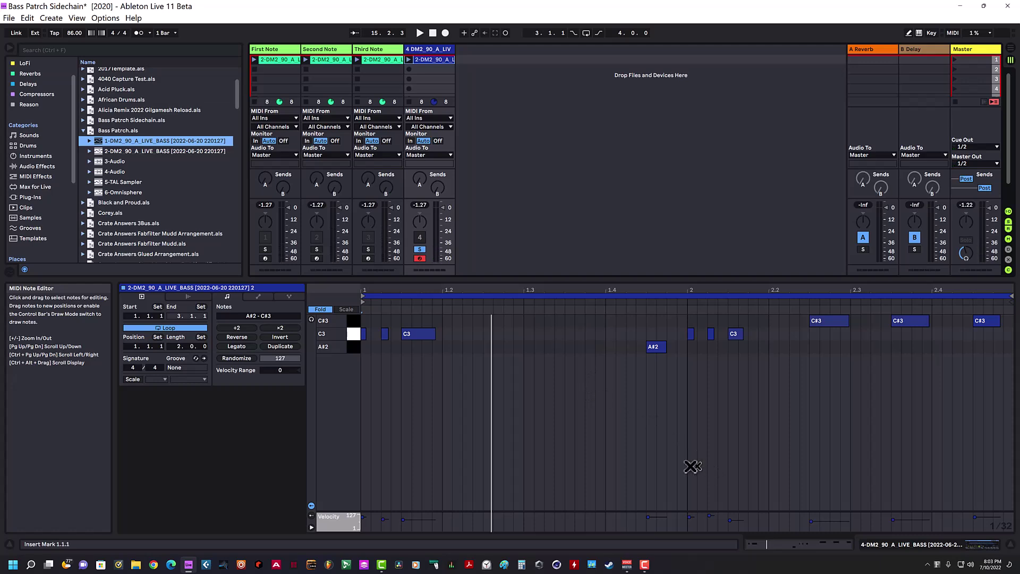
left_click(897, 544)
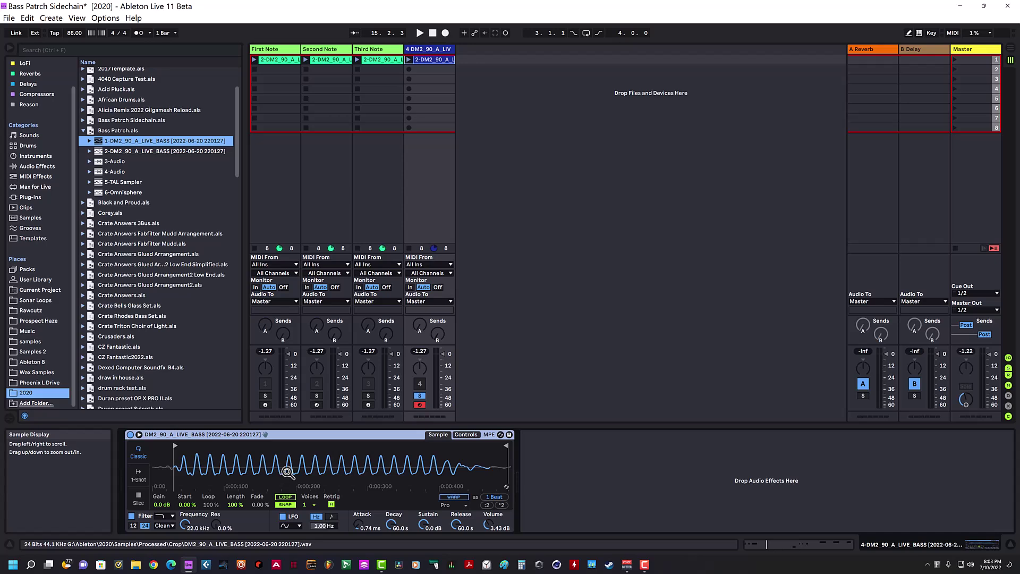
left_click_drag(292, 464, 278, 186)
left_click_drag(265, 228, 295, 228)
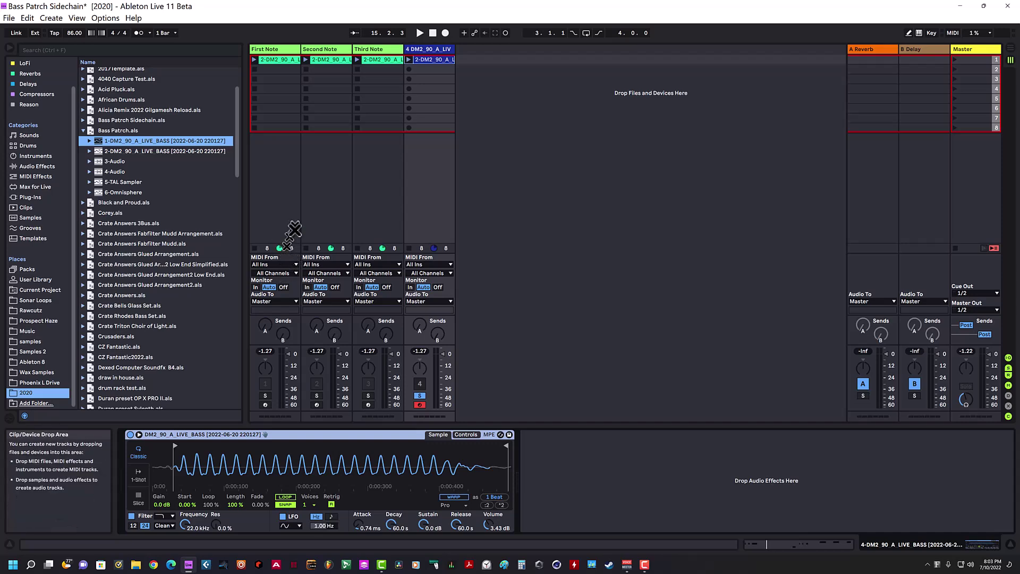
left_click_drag(298, 295, 293, 474)
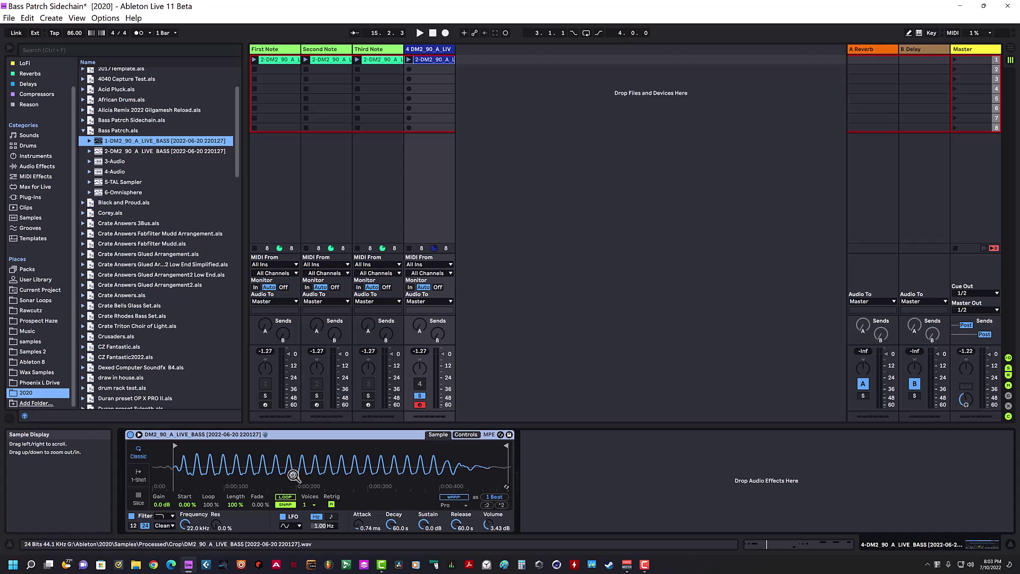